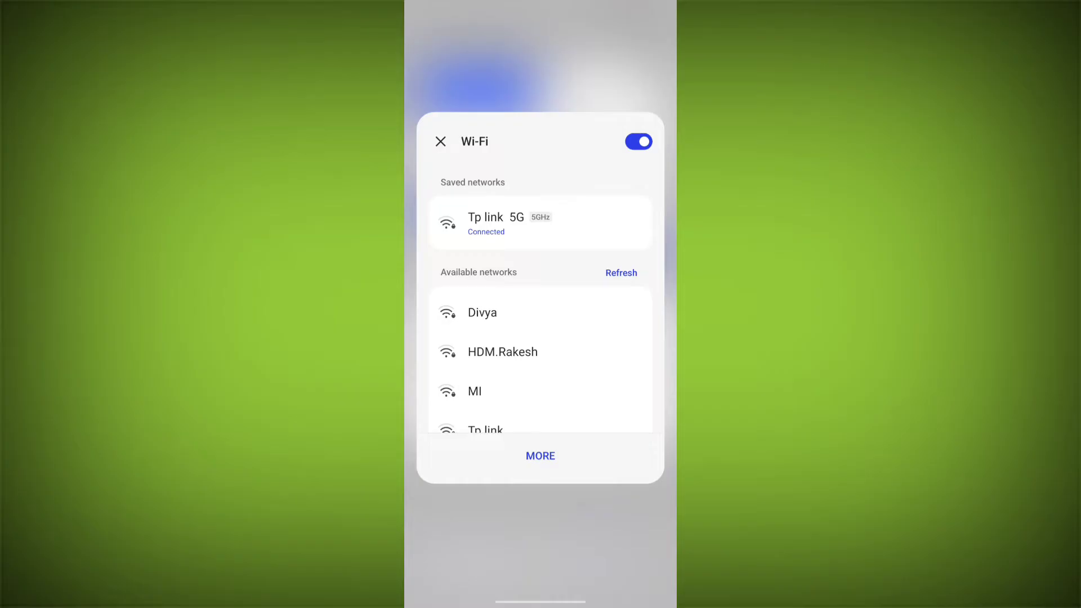
Dismiss the Wi-Fi network list and Quick Settings, returning to the home screen
{"action": "left_click", "coordinate": [440, 142]}
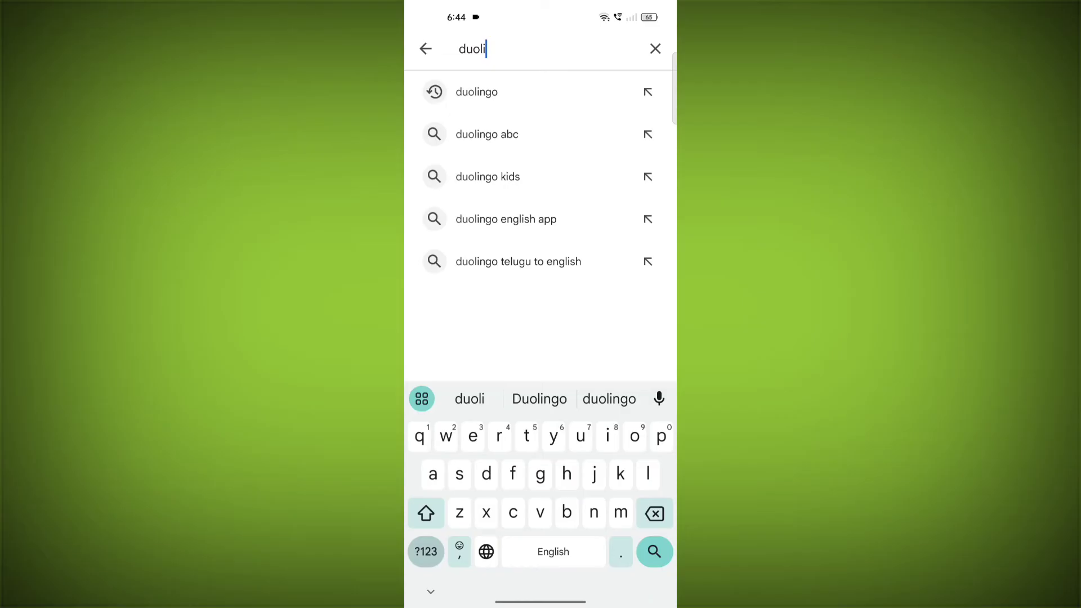
{"action": "left_click", "coordinate": [539, 398]}
{"action": "left_click", "coordinate": [653, 552]}
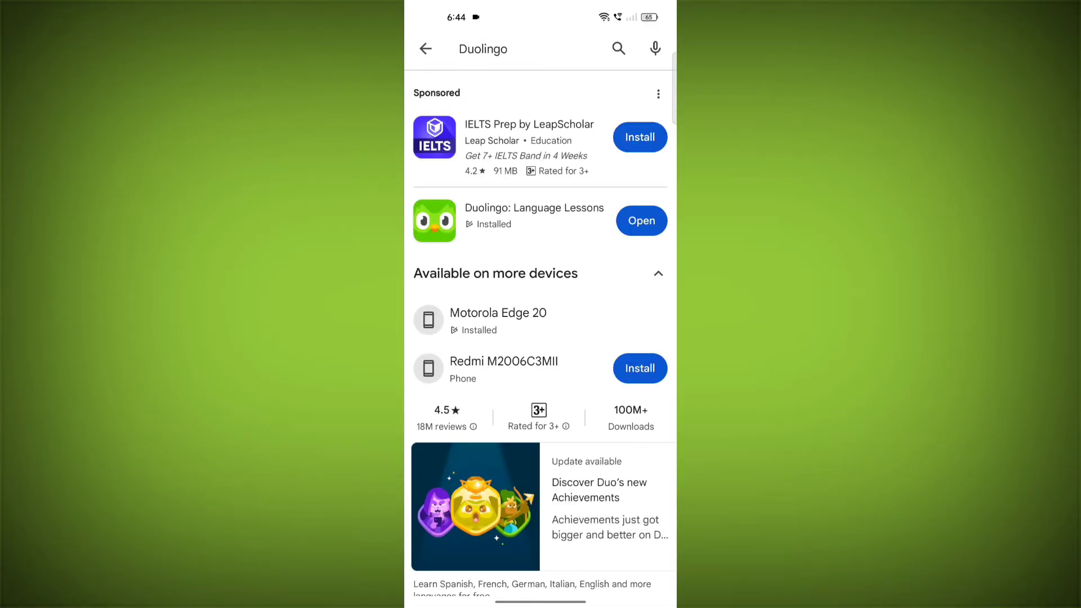
{"action": "left_click", "coordinate": [507, 219]}
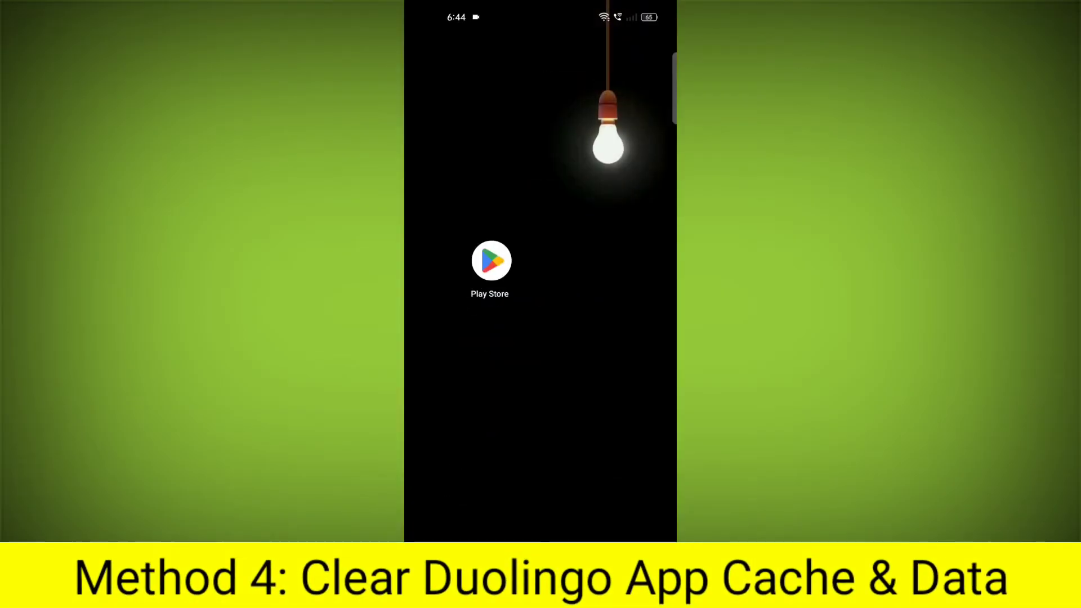
Bring Duolingo's home page into view and show its icon's context menu with App info
{"action": "left_click_drag", "start_coordinate": [625, 380], "coordinate": [456, 380]}
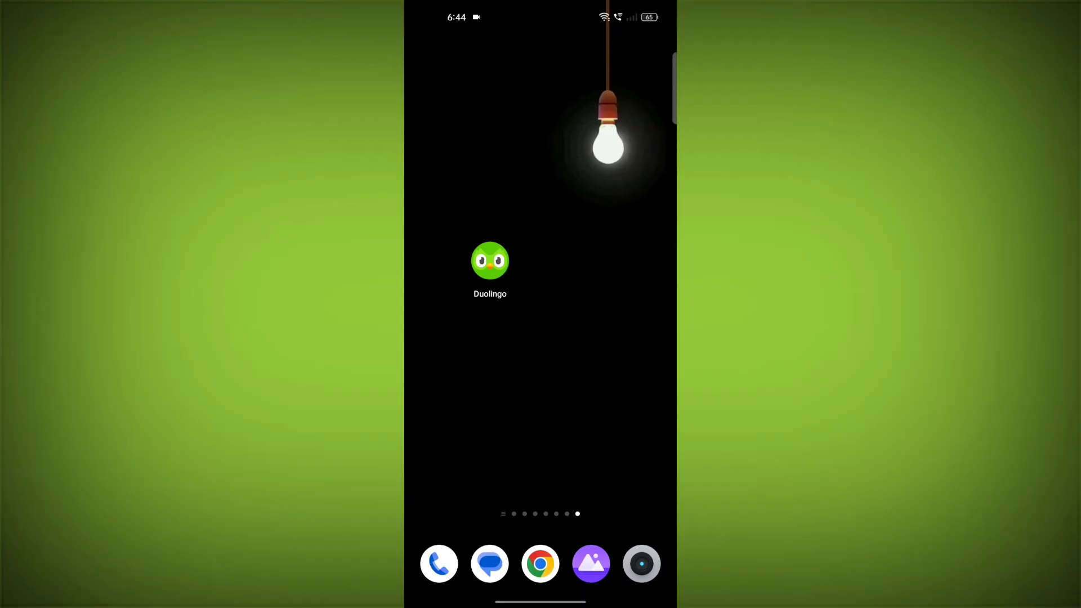
{"action": "left_click", "coordinate": [490, 262]}
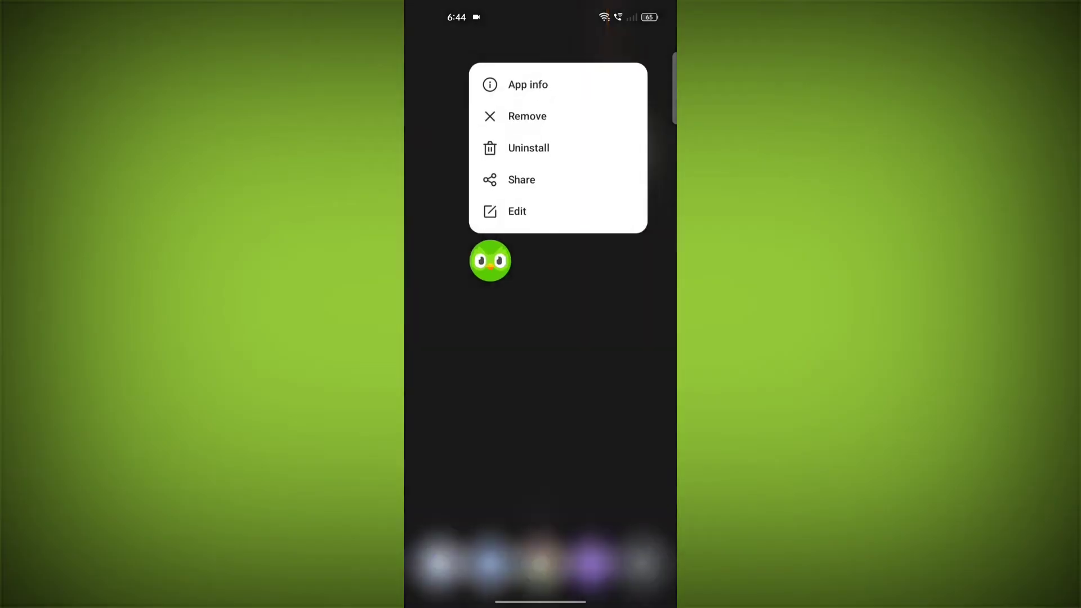
Force stop Duolingo from its App info page and confirm the Force stop dialog
{"action": "left_click", "coordinate": [490, 262]}
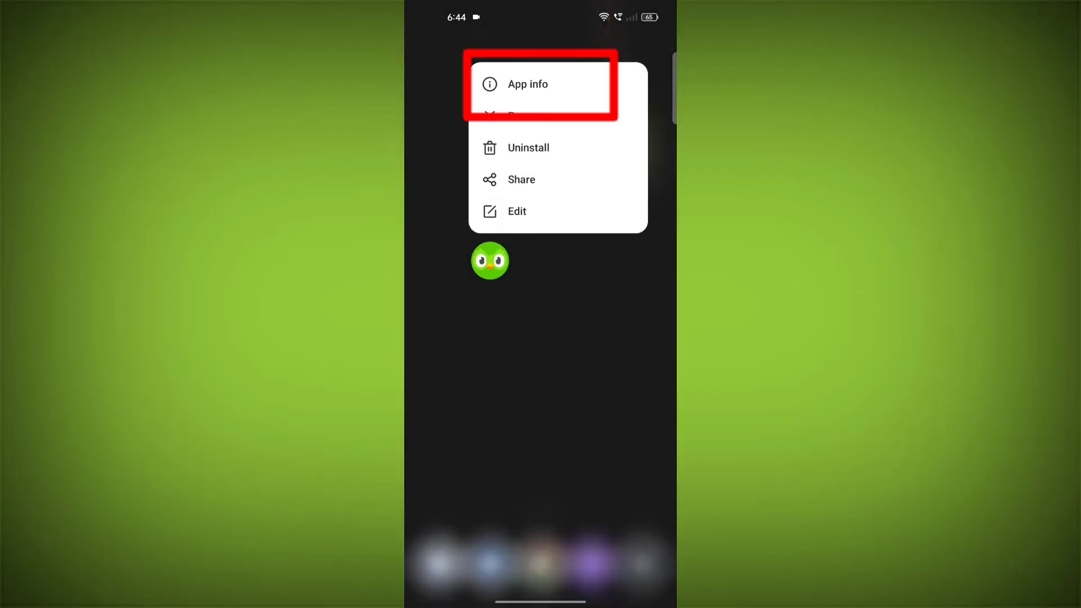
{"action": "left_click", "coordinate": [528, 84]}
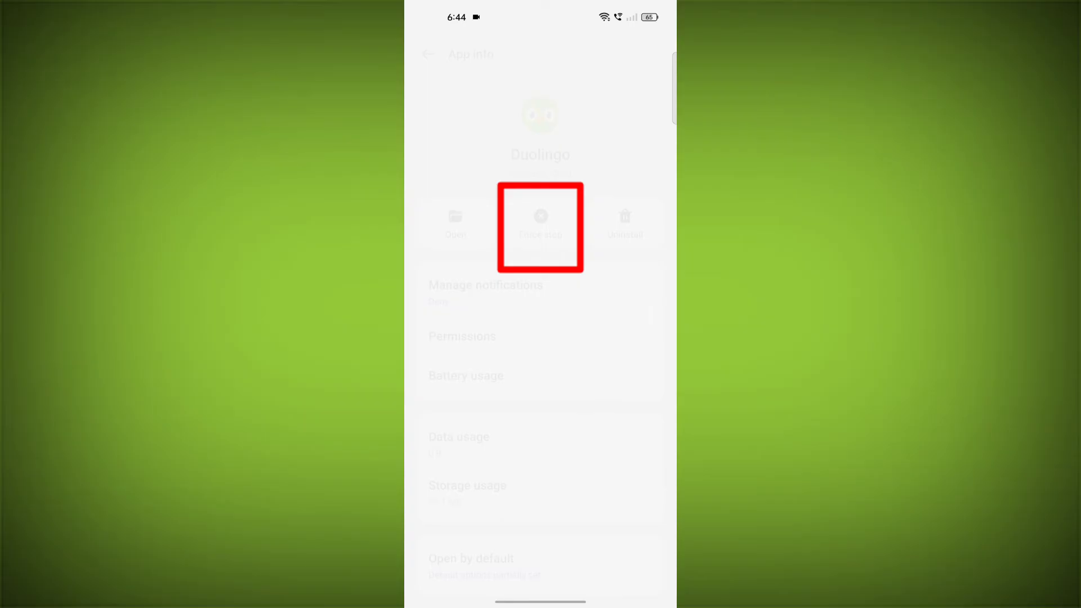
{"action": "left_click", "coordinate": [540, 224]}
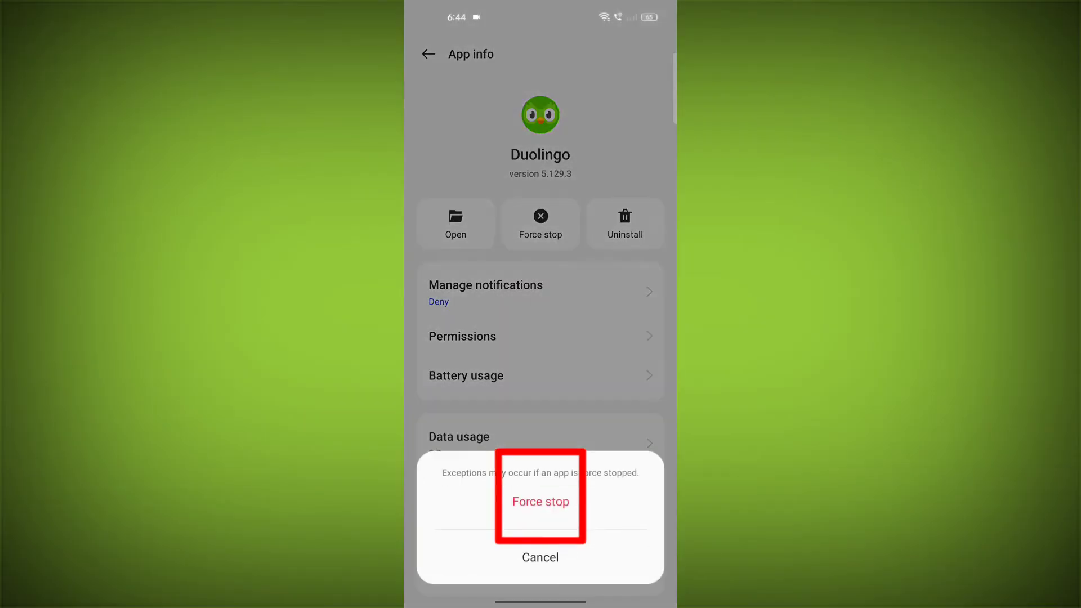
{"action": "left_click", "coordinate": [541, 507]}
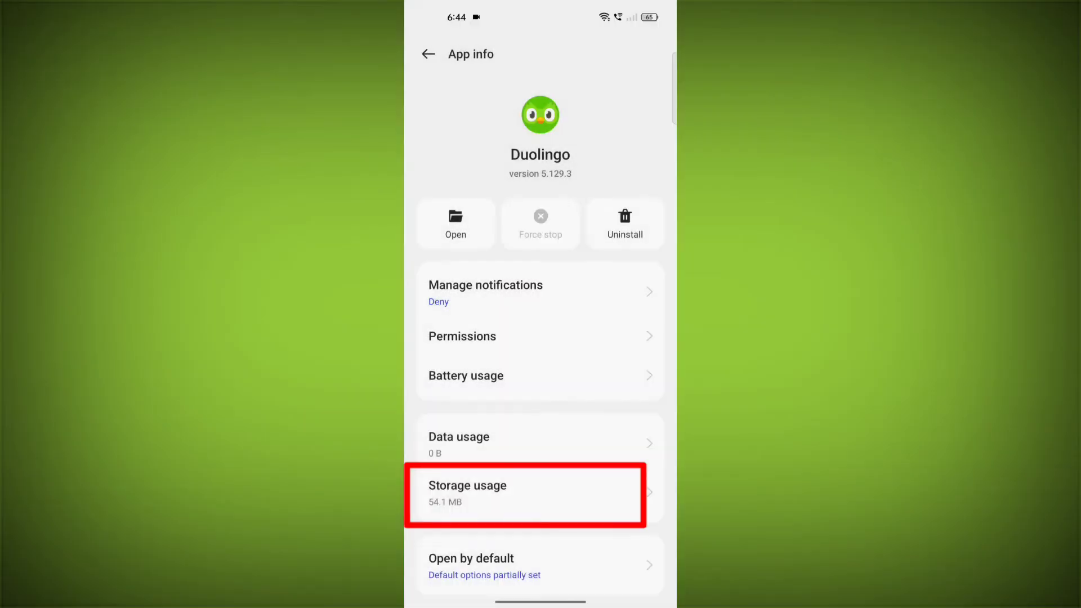
{"action": "scroll", "coordinate": [540, 381], "scroll_direction": "down", "scroll_amount": 2}
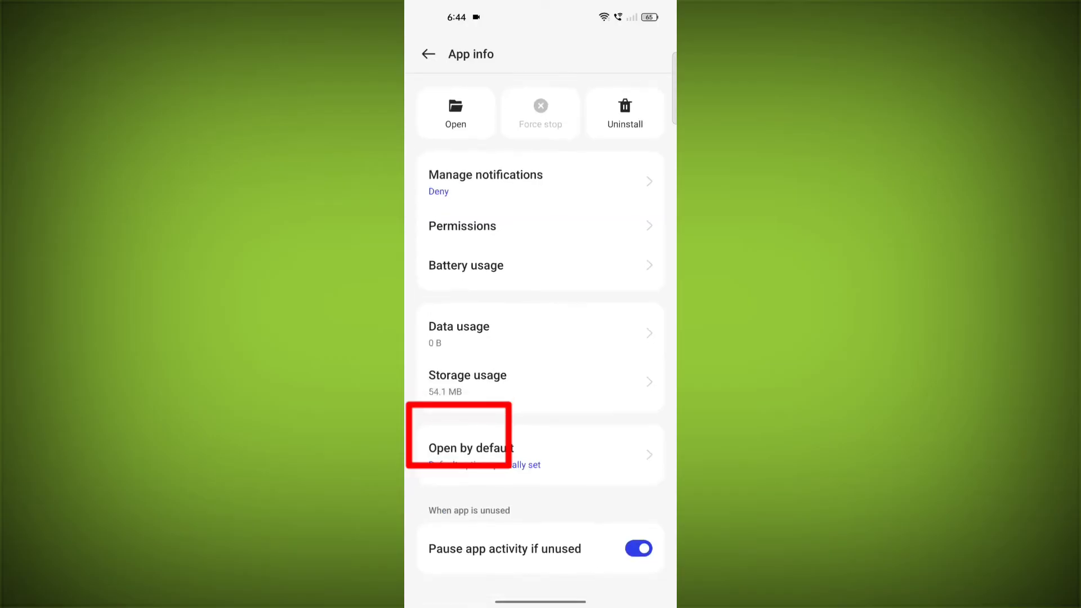
Clear Duolingo's cache and delete its app data under Storage usage
{"action": "left_click", "coordinate": [540, 385]}
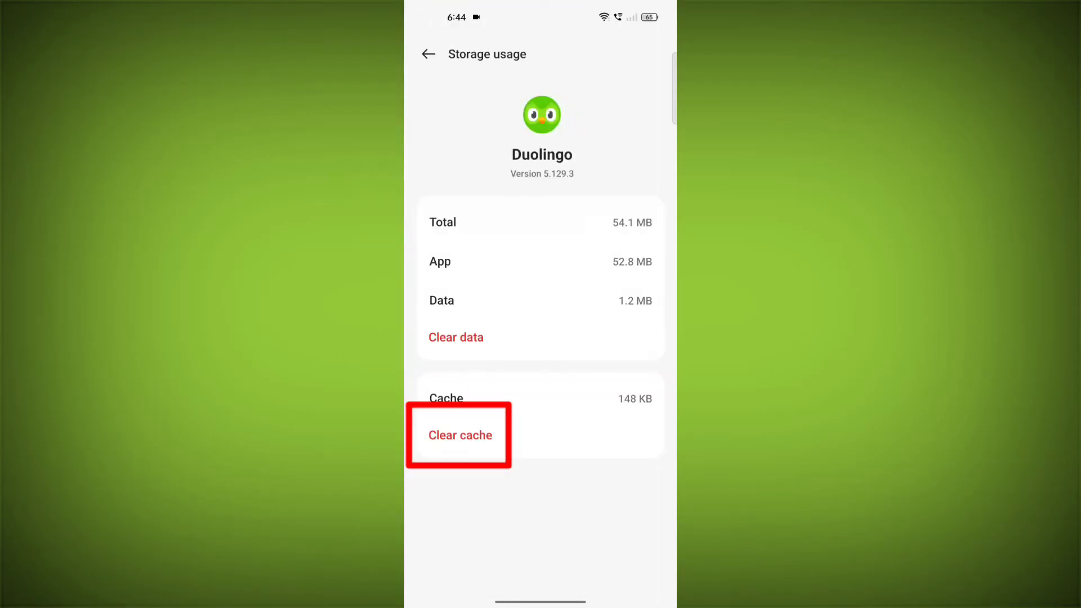
{"action": "left_click", "coordinate": [460, 435]}
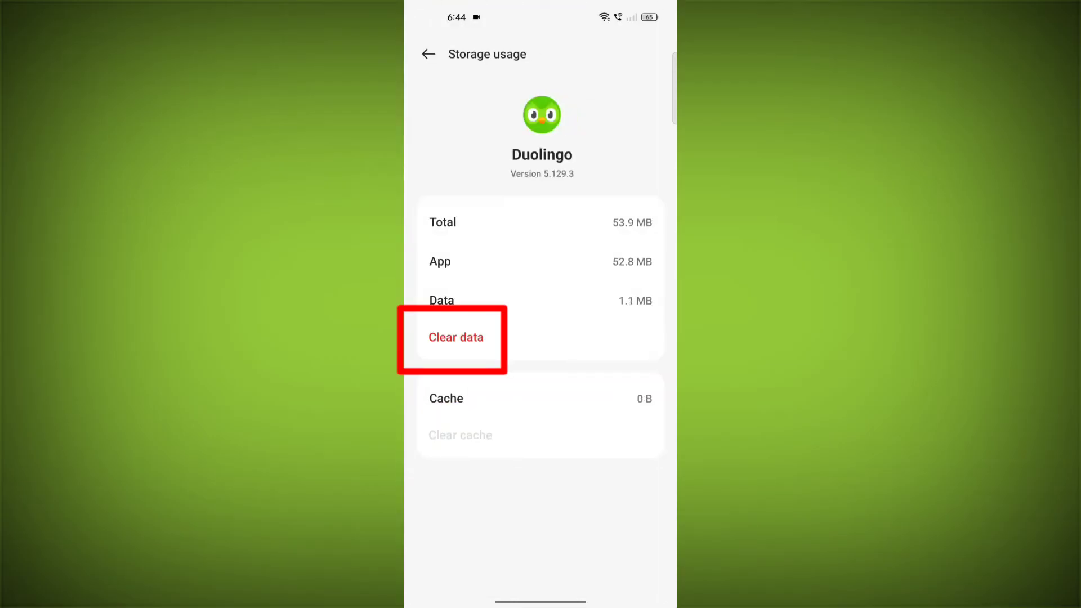
{"action": "left_click", "coordinate": [457, 338]}
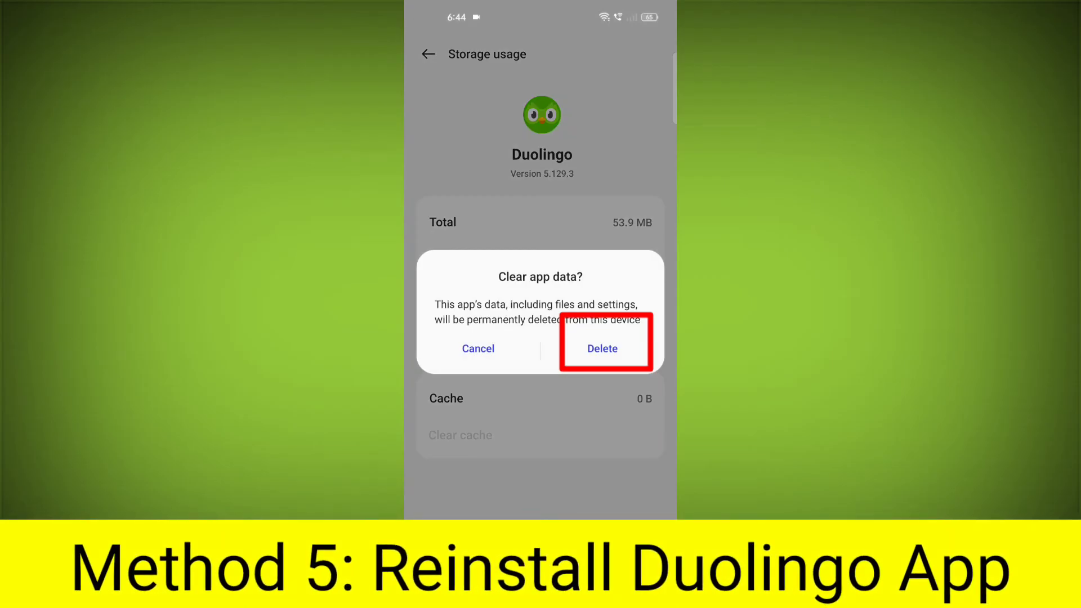
{"action": "left_click", "coordinate": [603, 347]}
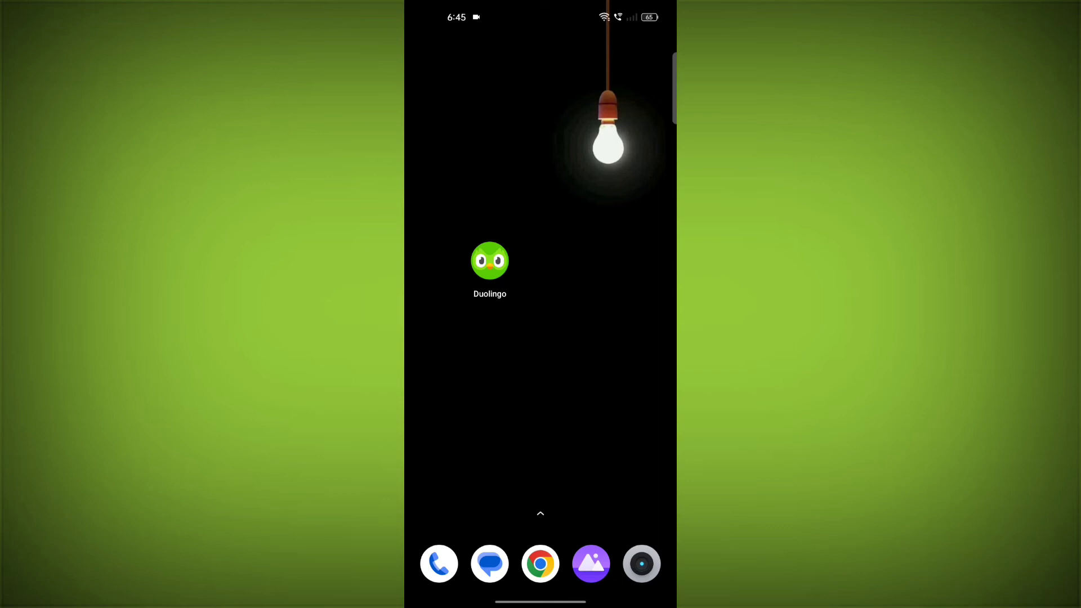
Uninstall Duolingo from its home-screen icon menu, confirming the uninstall
{"action": "left_click", "coordinate": [490, 261]}
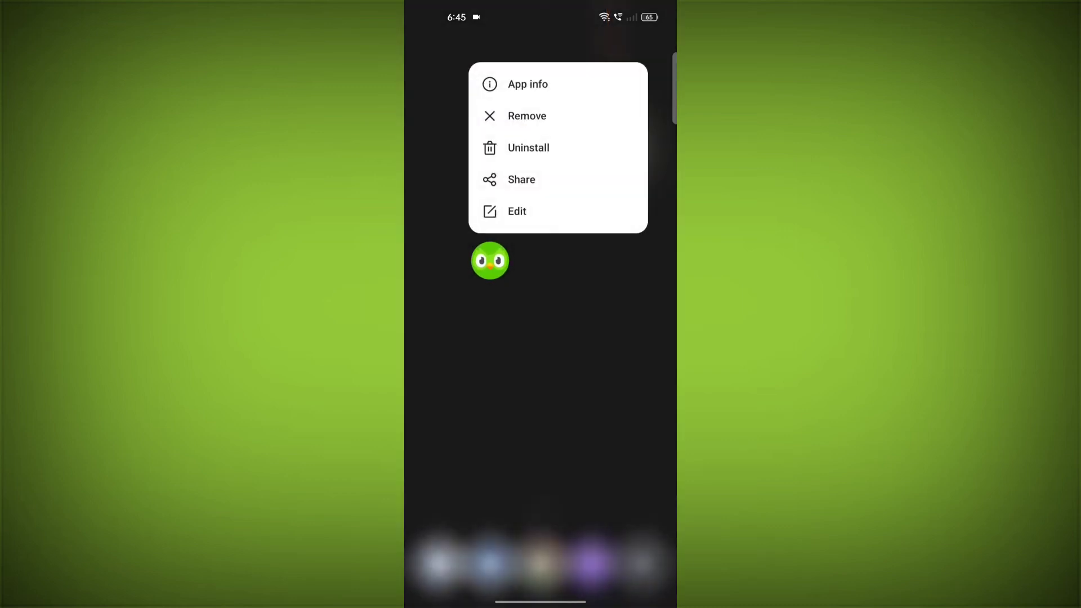
{"action": "left_click", "coordinate": [527, 147]}
{"action": "left_click", "coordinate": [602, 568]}
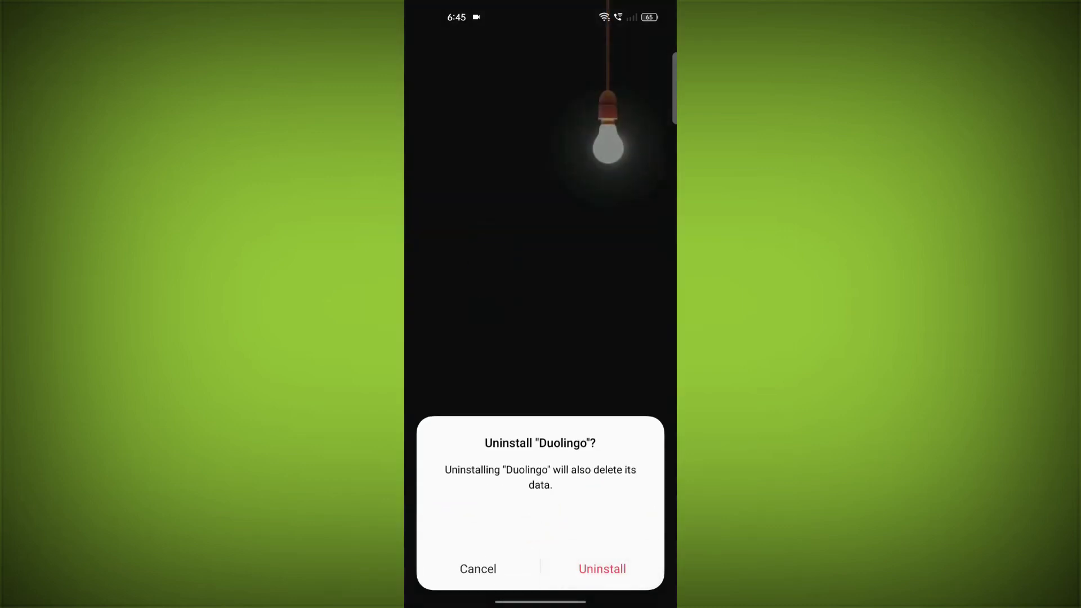
Install Duolingo from its Play Store page and launch it once installed
{"action": "left_click", "coordinate": [489, 260]}
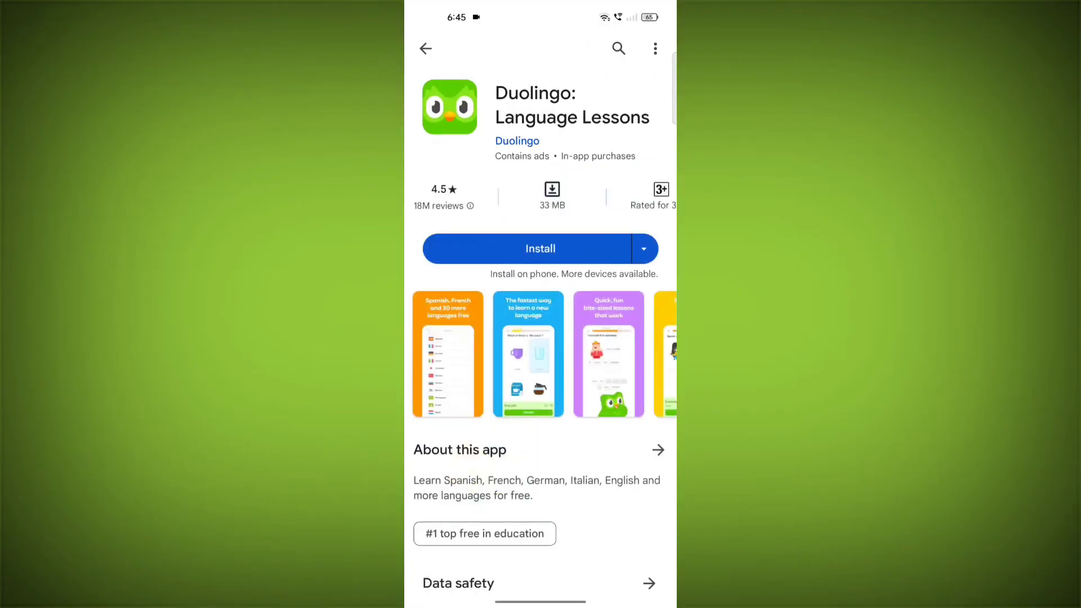
{"action": "left_click", "coordinate": [540, 249]}
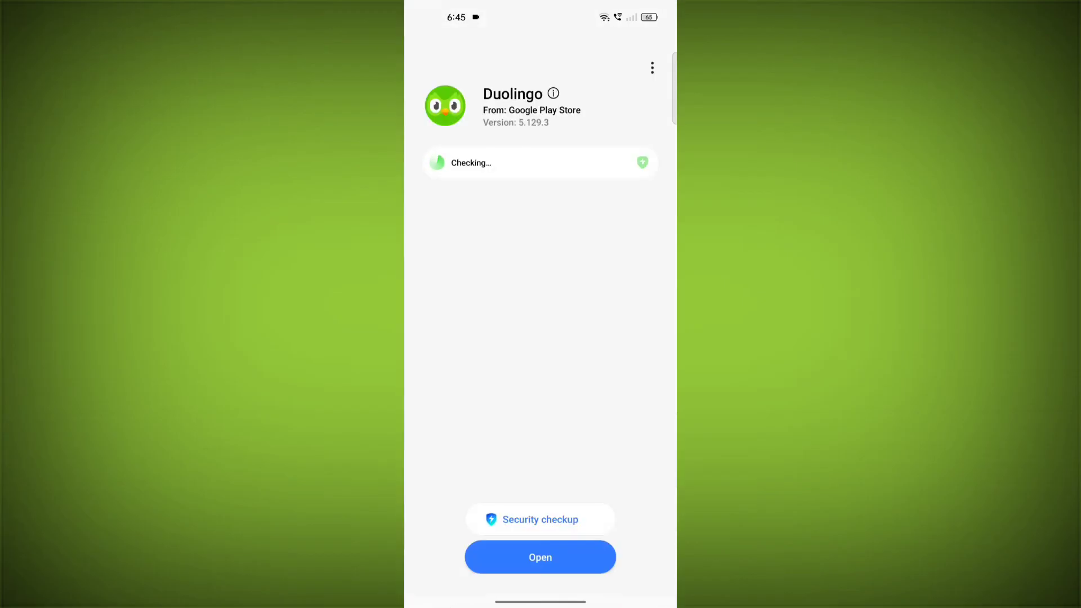
{"action": "left_click", "coordinate": [540, 556]}
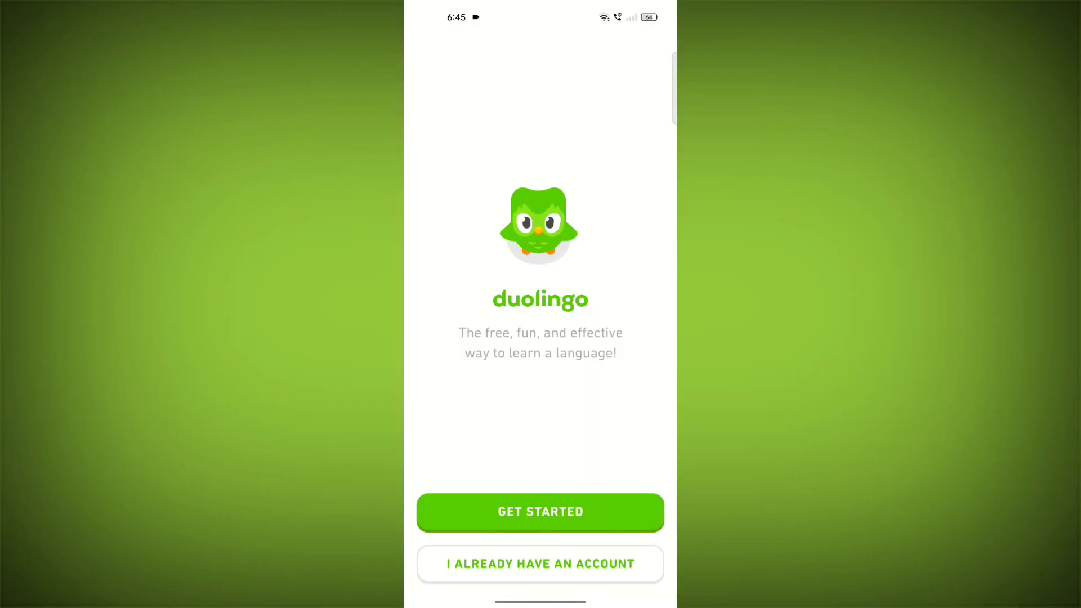